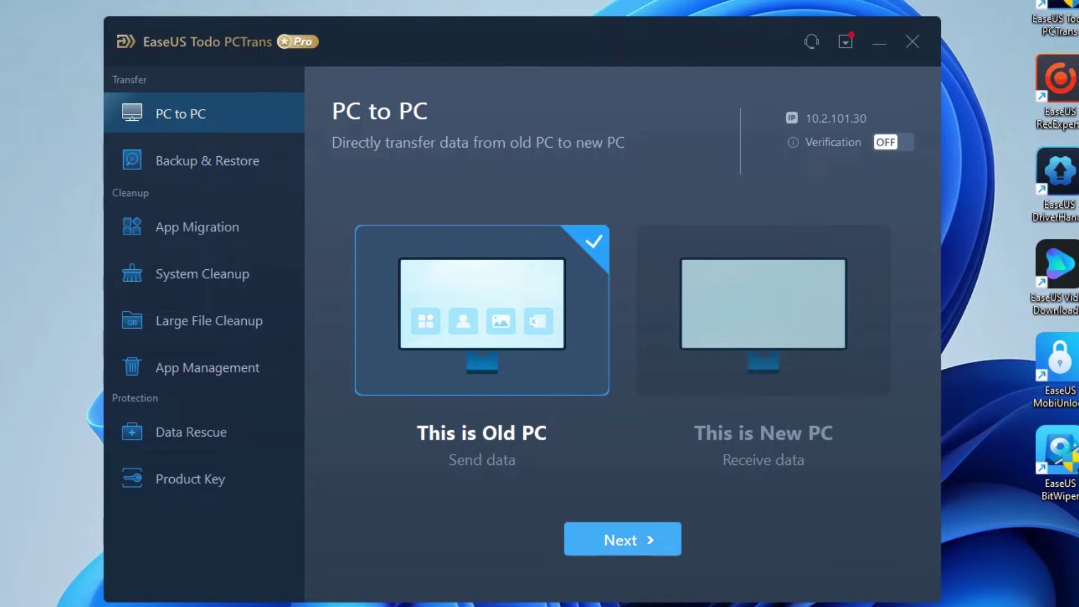
# Connect to the other PC by entering its verification code
pyautogui.click(621, 539)
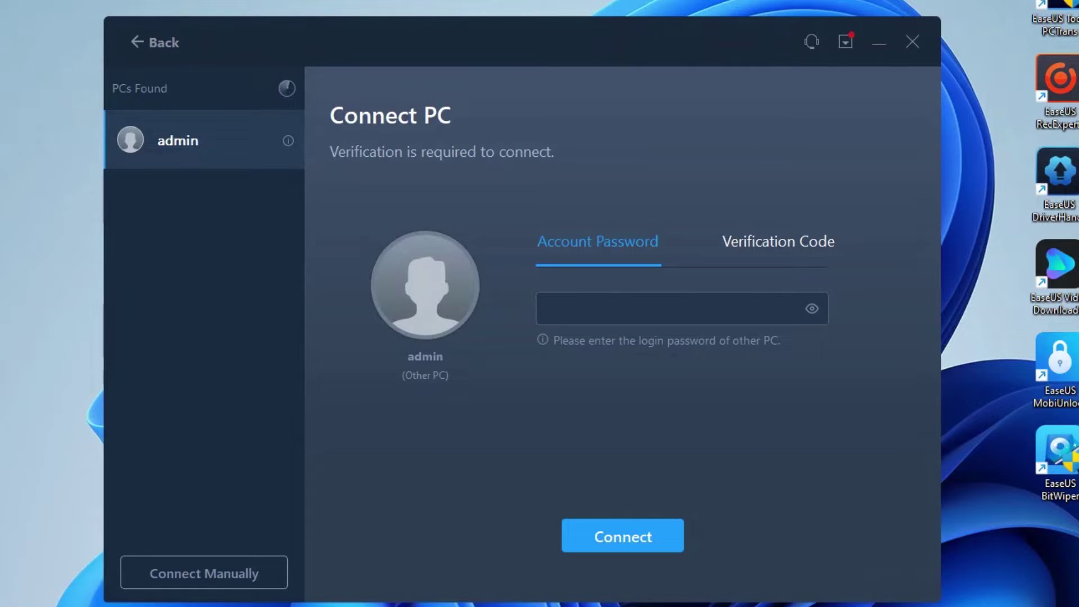
pyautogui.click(778, 241)
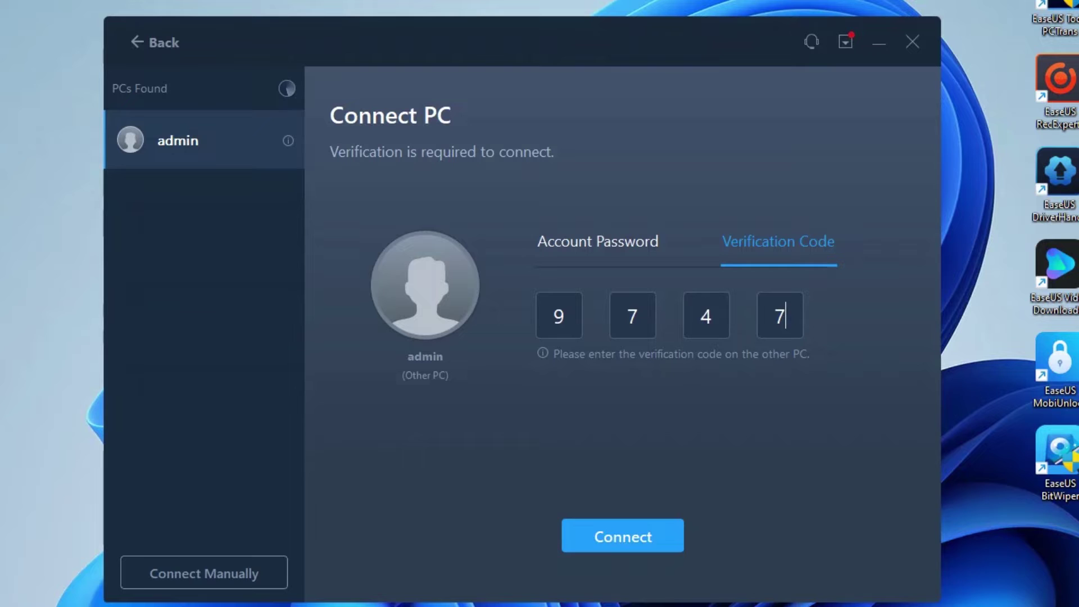
pyautogui.press('Return')
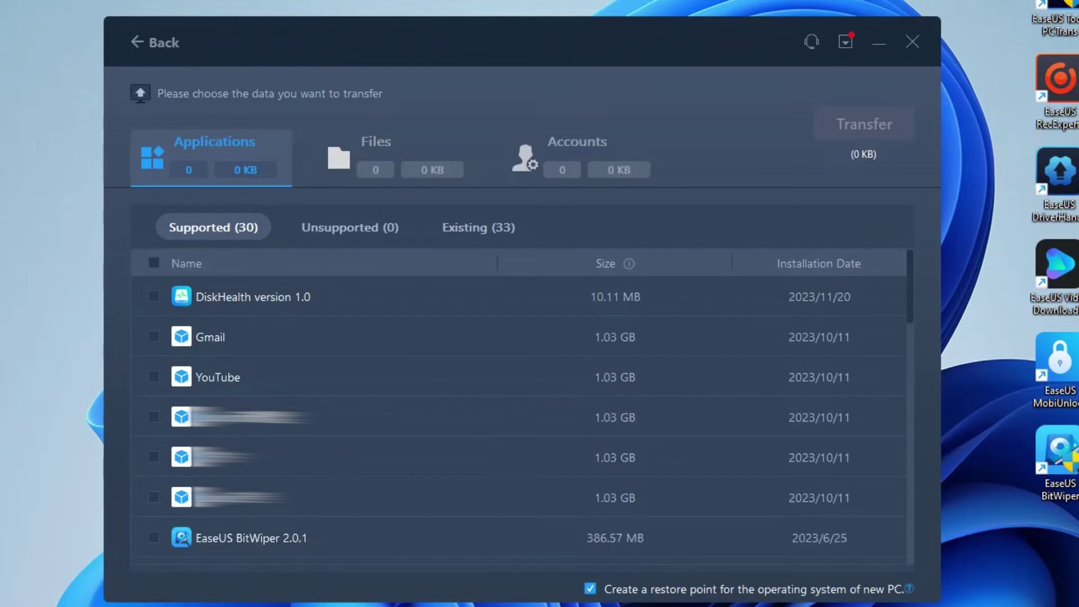
# Tick PCT-video under Local Disk (E:) in Files and start the transfer
pyautogui.click(376, 151)
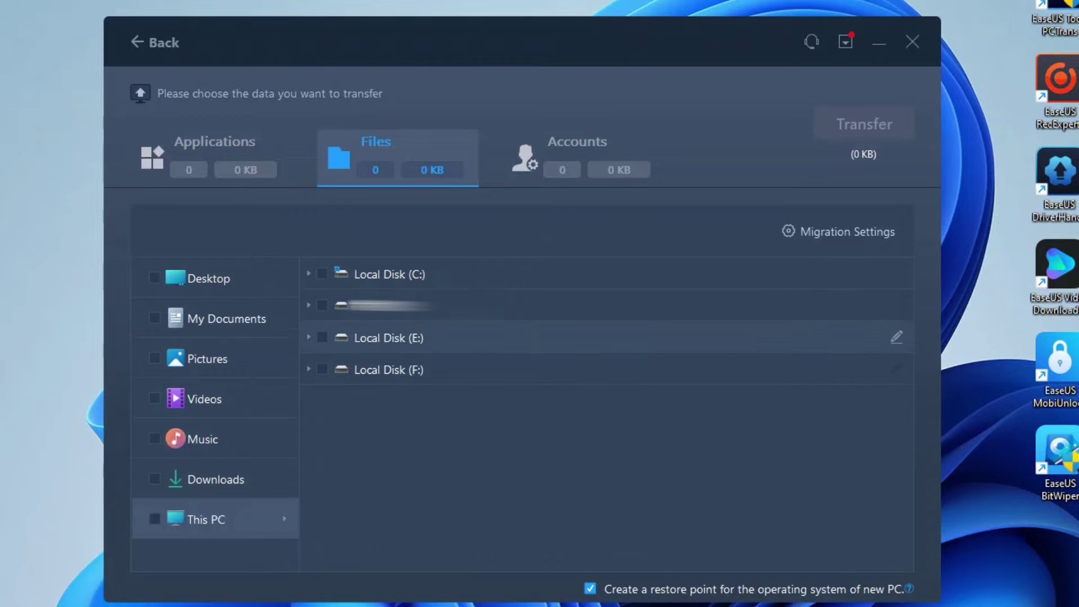
pyautogui.click(308, 337)
pyautogui.click(338, 465)
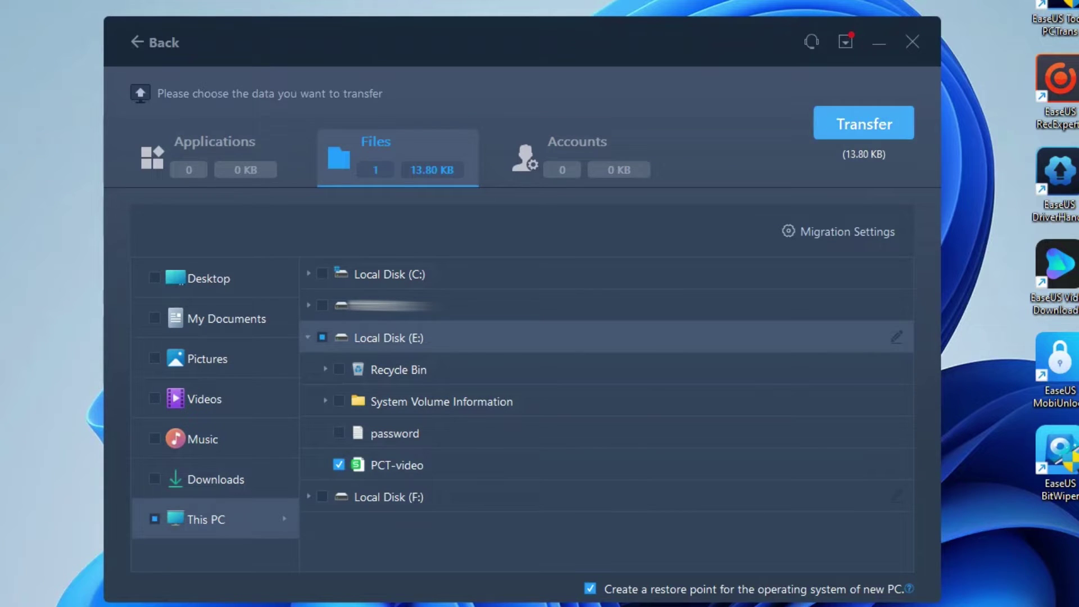
pyautogui.click(863, 124)
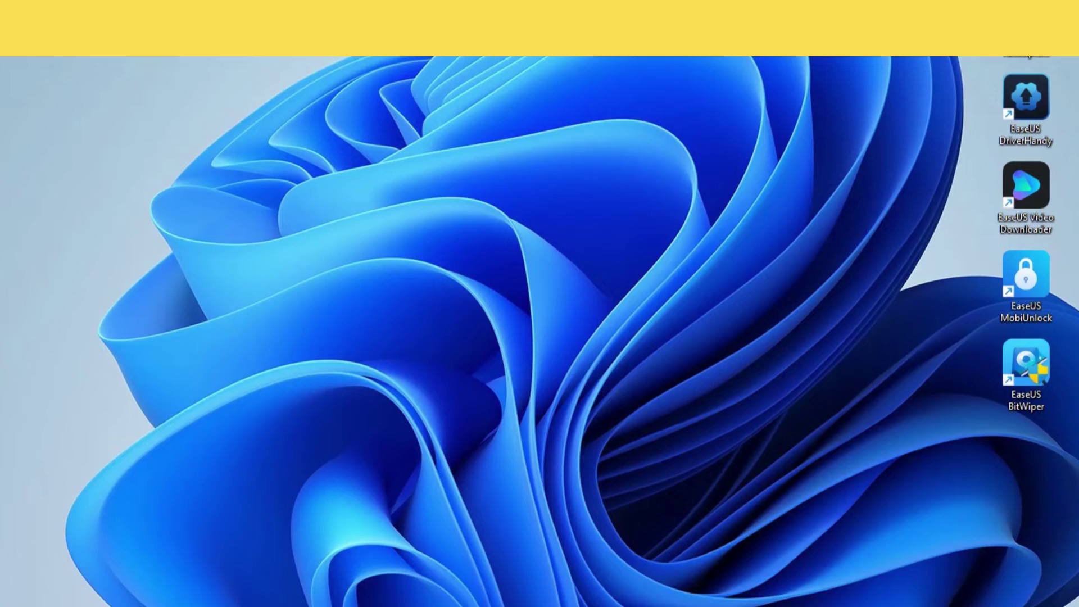
# Launch Control Panel from search and reach Network and Sharing Center's advanced sharing settings
pyautogui.press('super+s')
pyautogui.write('control panel')
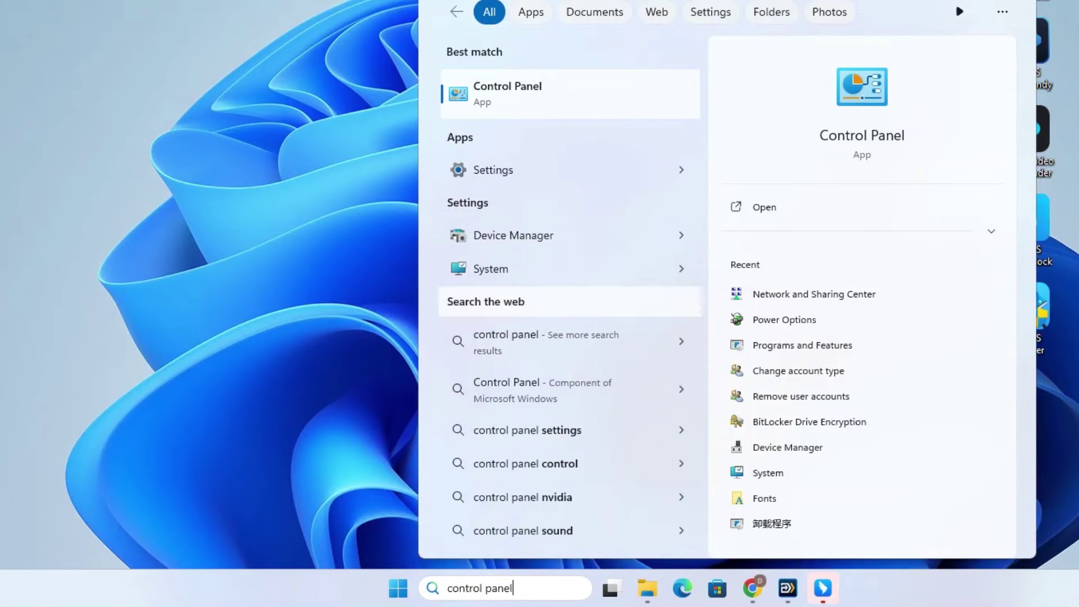
pyautogui.press('Return')
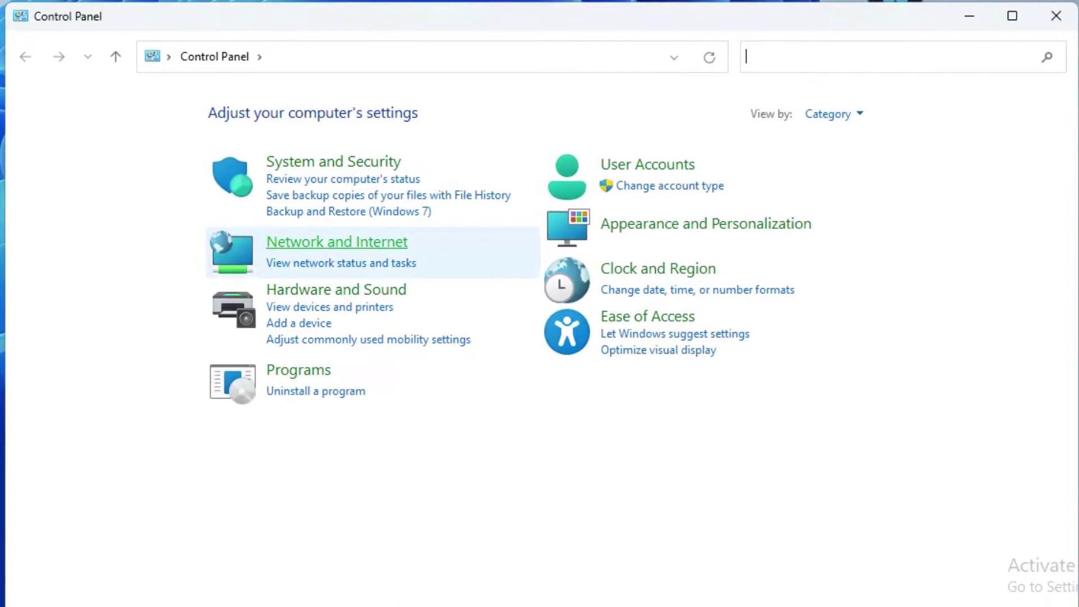
pyautogui.click(337, 242)
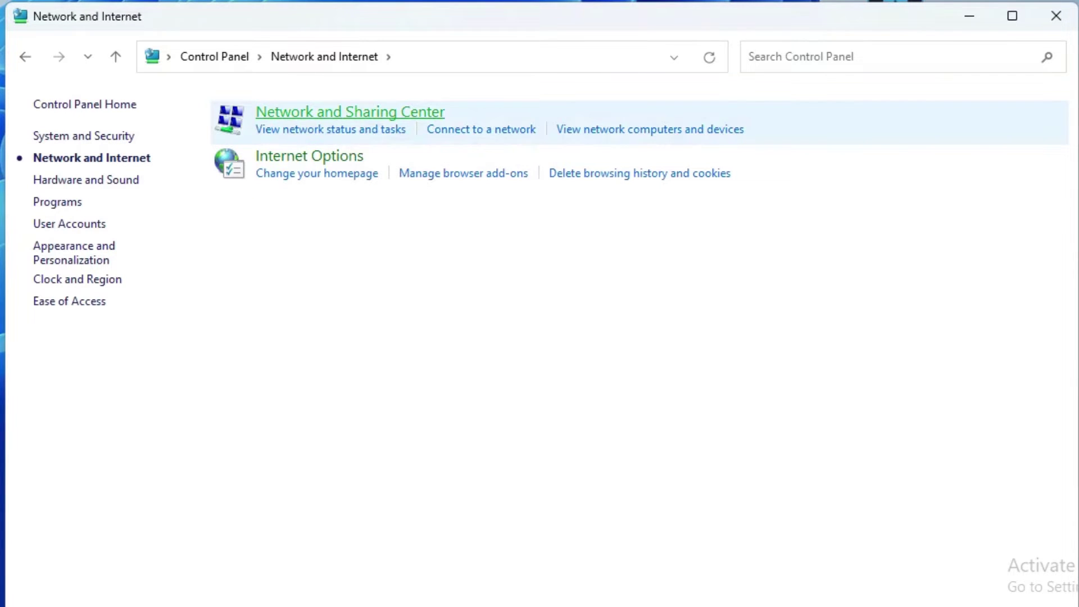
pyautogui.click(350, 112)
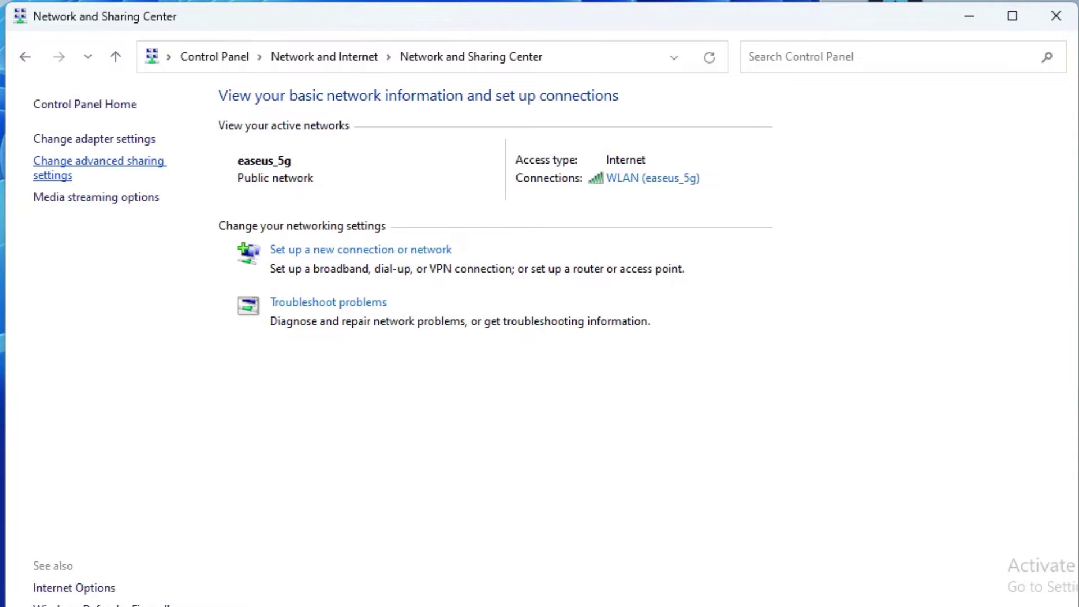
pyautogui.click(98, 161)
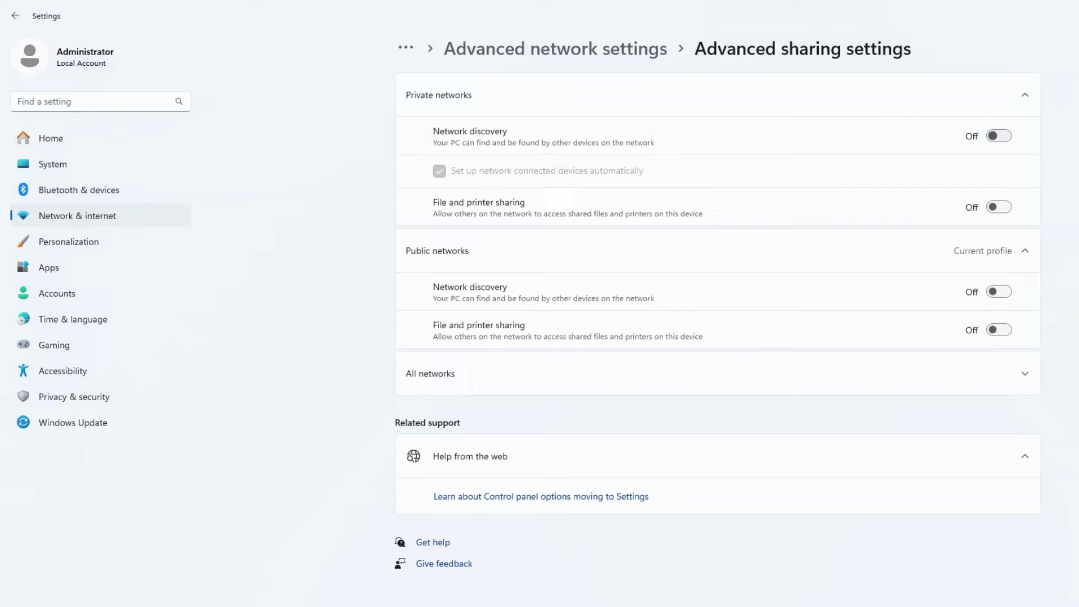
# Enable private-network discovery and file/printer sharing; disable password protected sharing under All networks
pyautogui.click(998, 136)
pyautogui.click(999, 207)
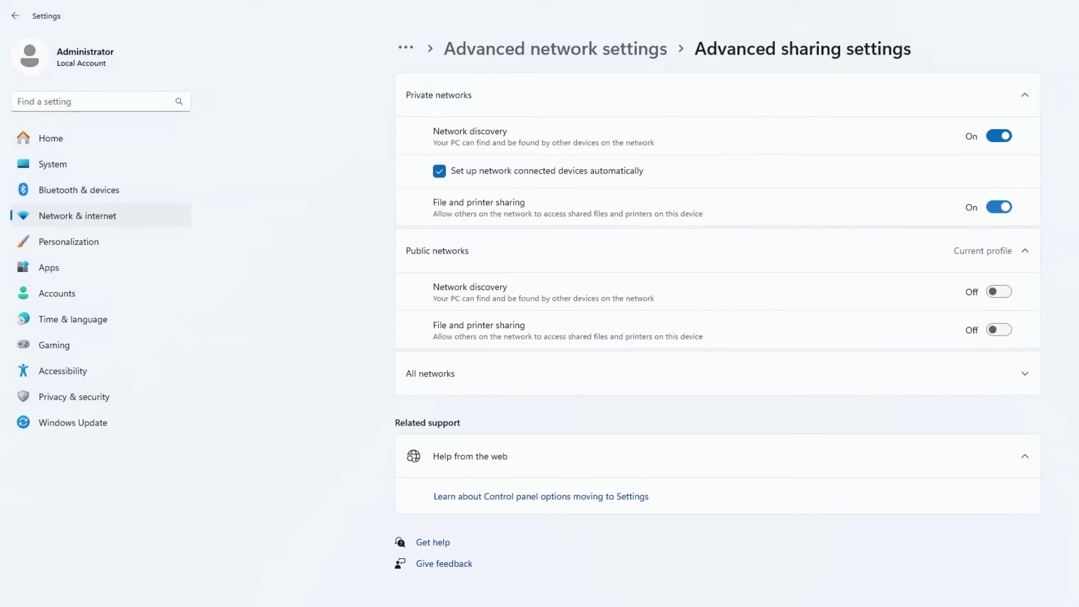
pyautogui.click(539, 373)
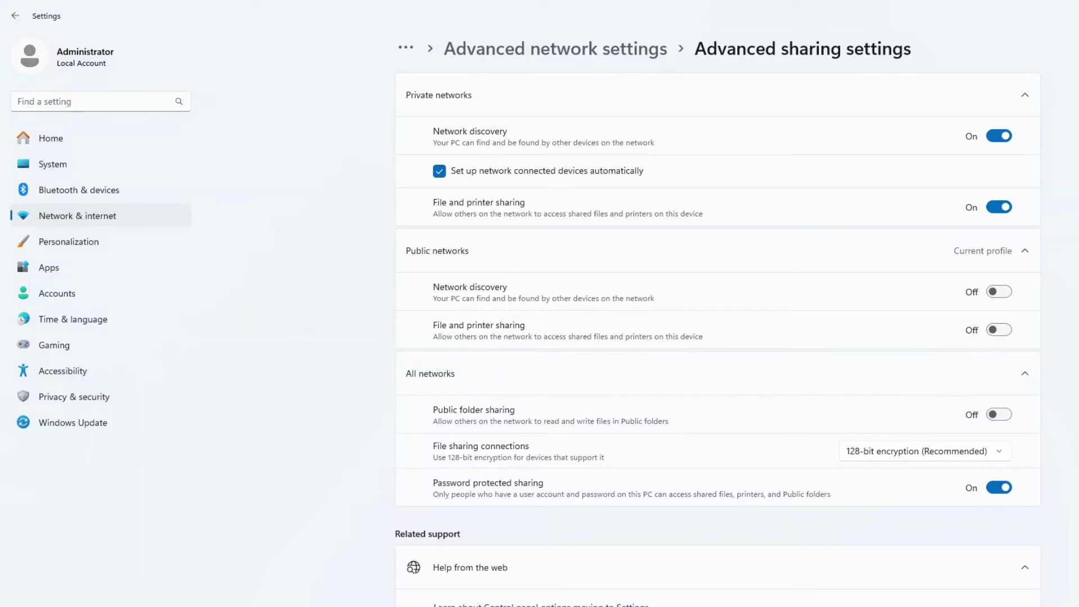
pyautogui.click(998, 487)
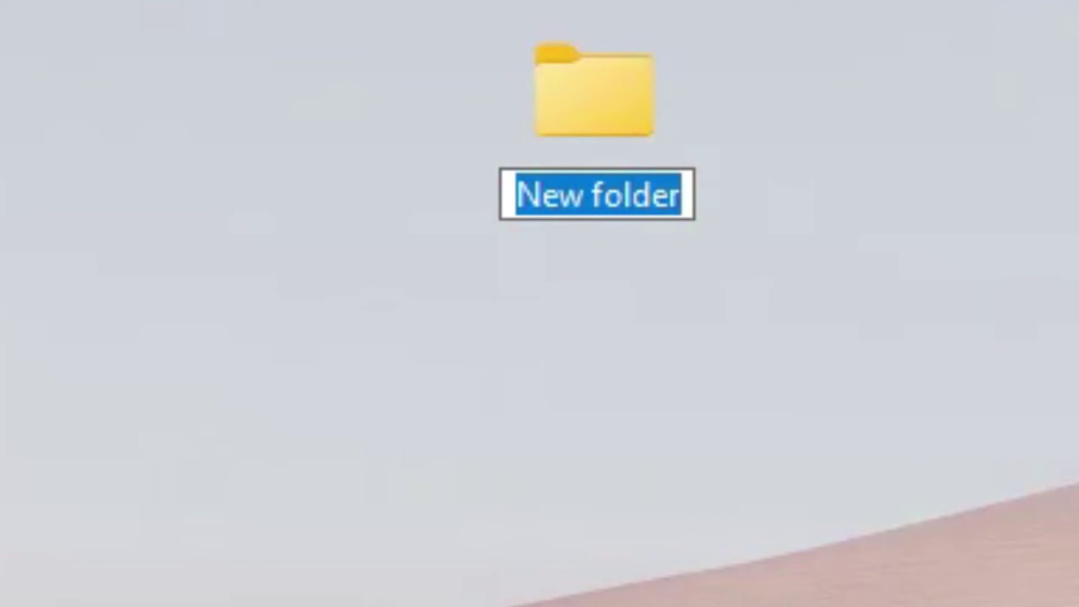
# Name the new folder 'Shared Folder' and open its Give access to specific people dialog
pyautogui.write('Shared Folder')
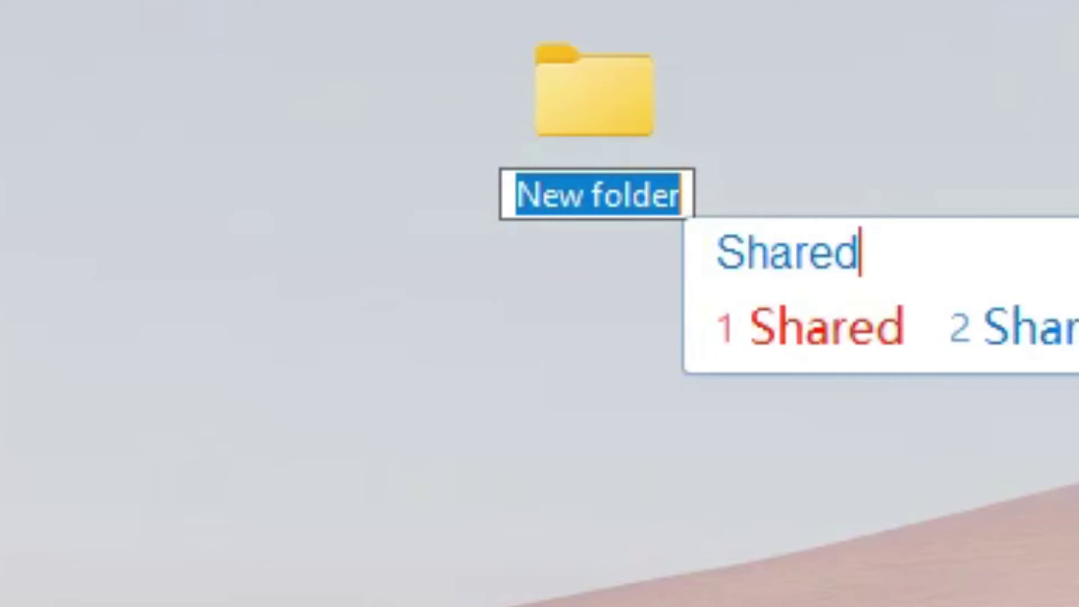
pyautogui.press('Return')
pyautogui.hotkey('shift', 'F10')
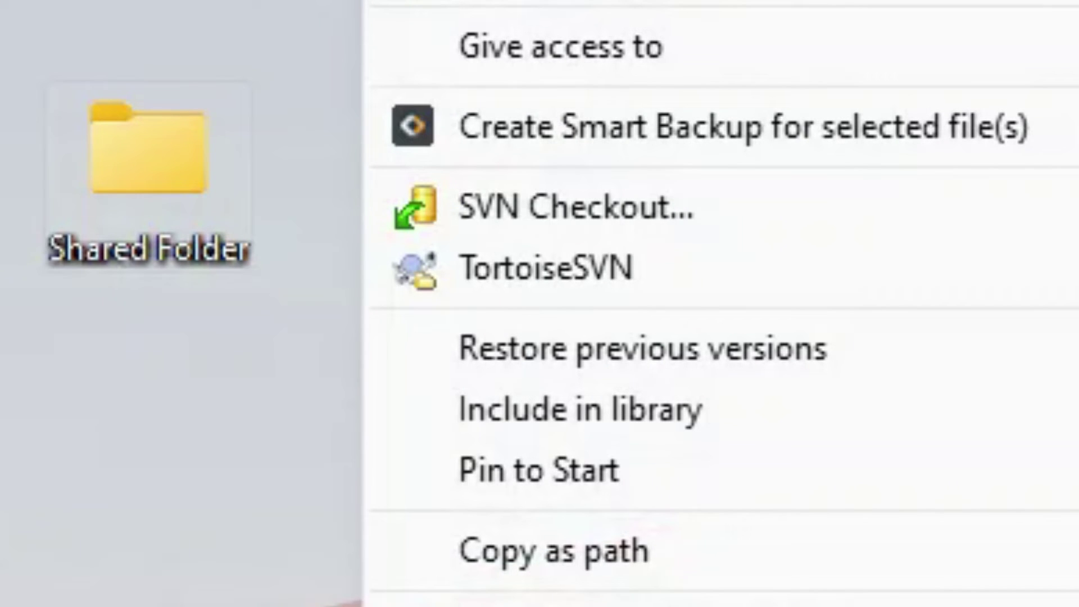
pyautogui.moveTo(562, 46)
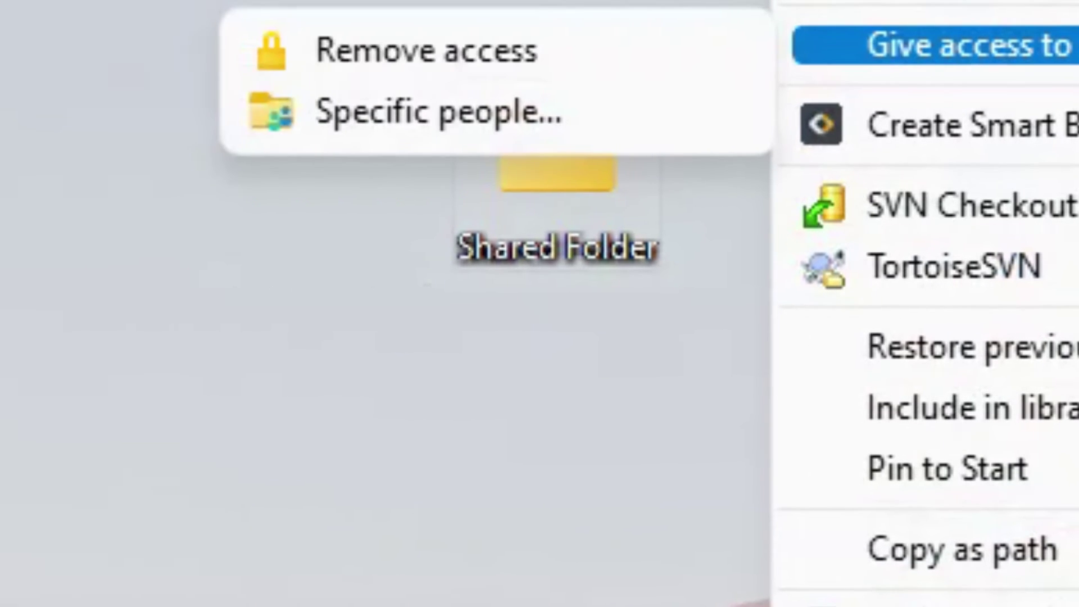
pyautogui.press('Right')
pyautogui.press('Down')
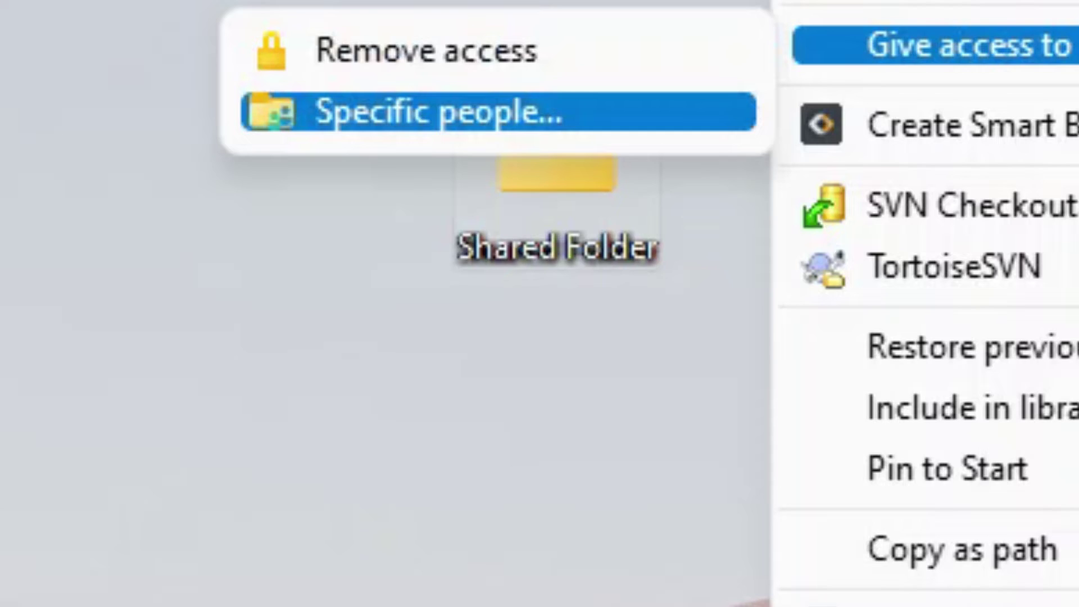
pyautogui.press('Return')
# Add Everyone with Read/Write permission and confirm sharing the folder
pyautogui.hotkey('alt', 'Down')
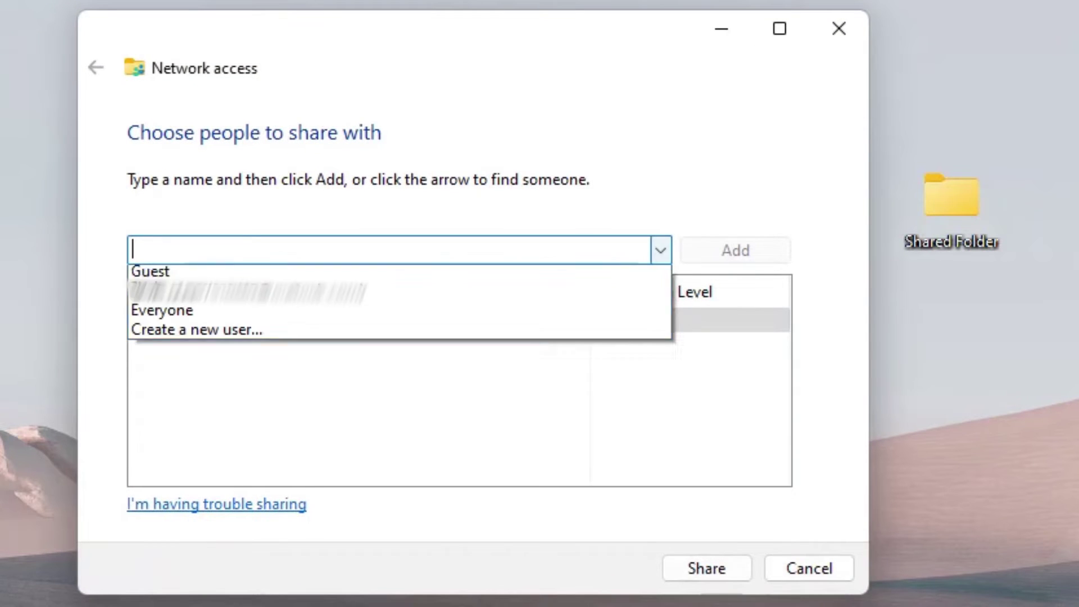
pyautogui.press('Down')
pyautogui.press('Down')
pyautogui.press('Return')
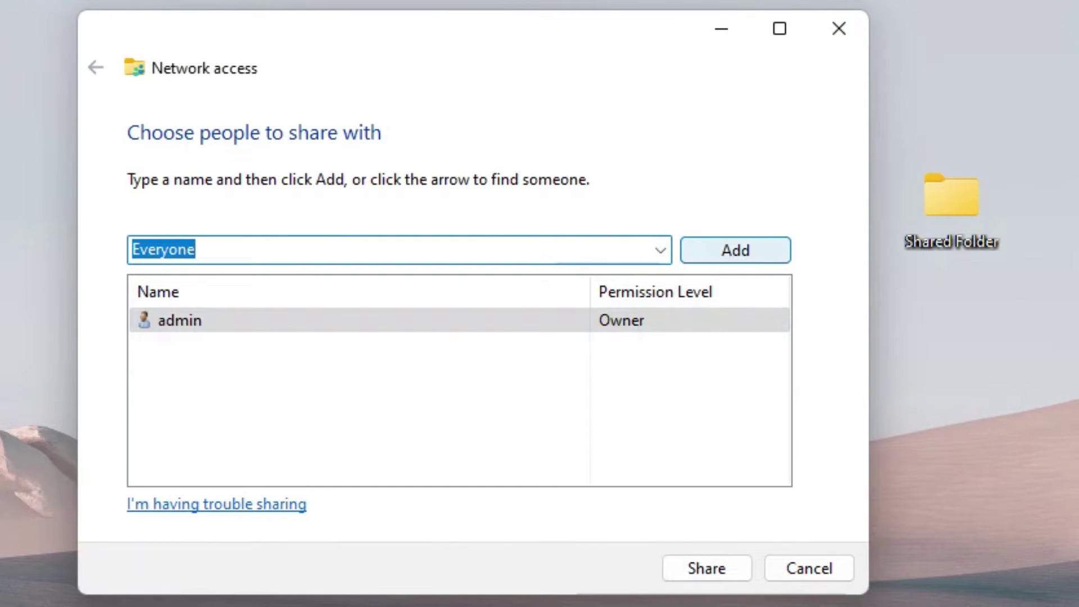
pyautogui.press('Return')
pyautogui.press('Tab')
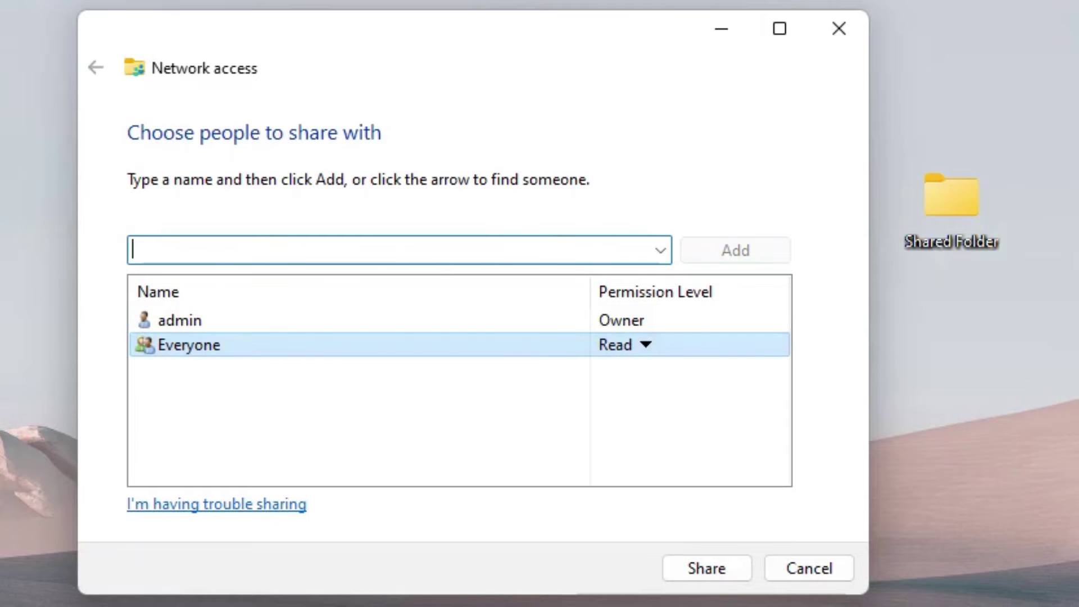
pyautogui.press('space')
pyautogui.press('Down')
pyautogui.press('Down')
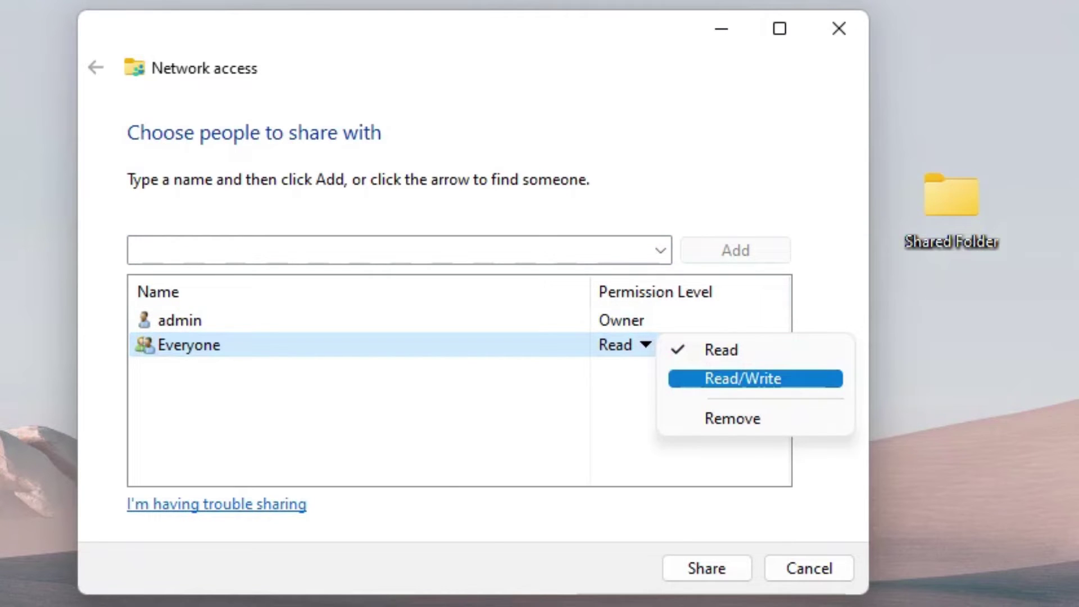
pyautogui.press('Return')
pyautogui.press('Tab')
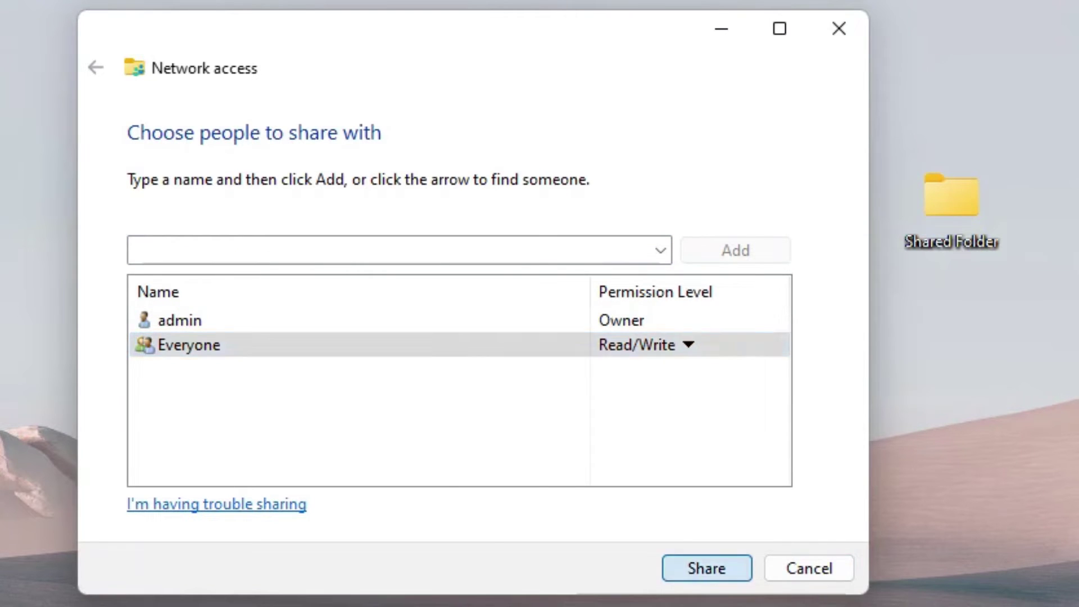
pyautogui.press('Return')
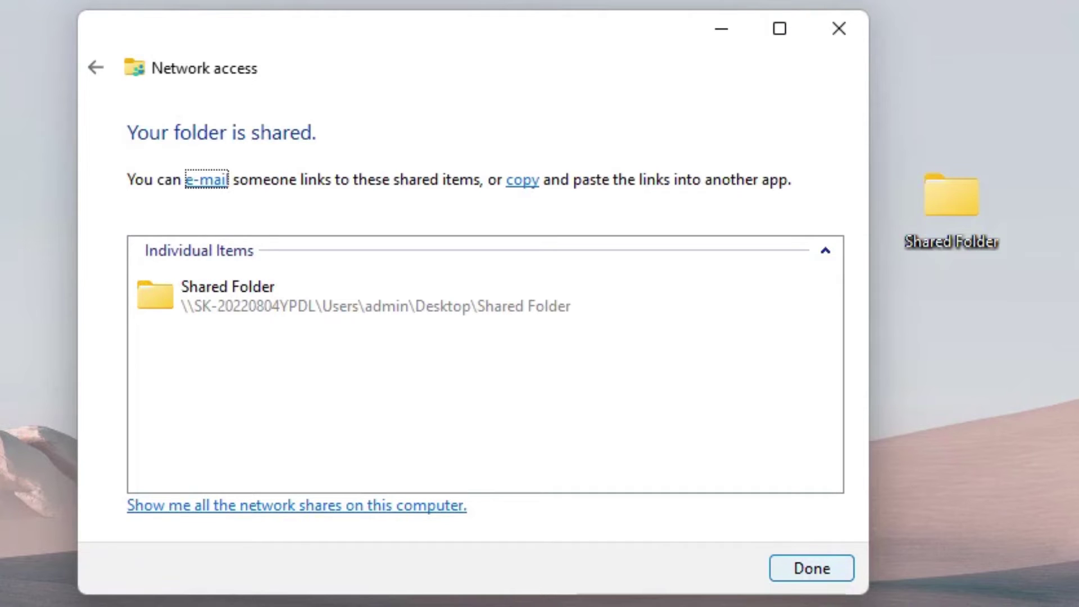
# Close the sharing confirmation and move the Word document into Shared Folder
pyautogui.click(812, 568)
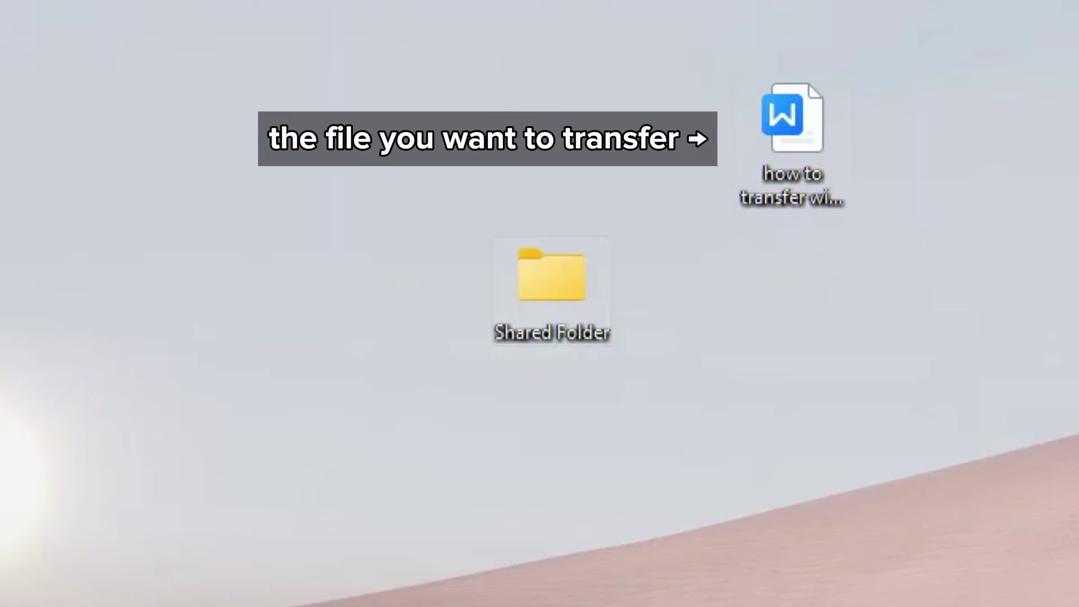
pyautogui.moveTo(793, 129); pyautogui.dragTo(553, 281)
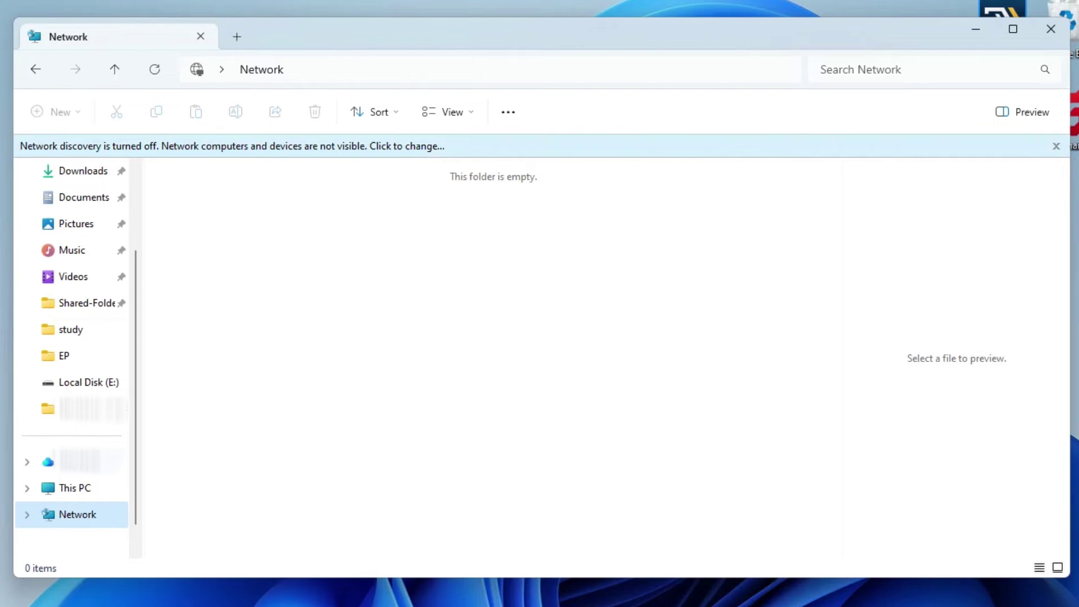
# Turn on network discovery and file sharing from the info bar, for all public networks
pyautogui.click(470, 147)
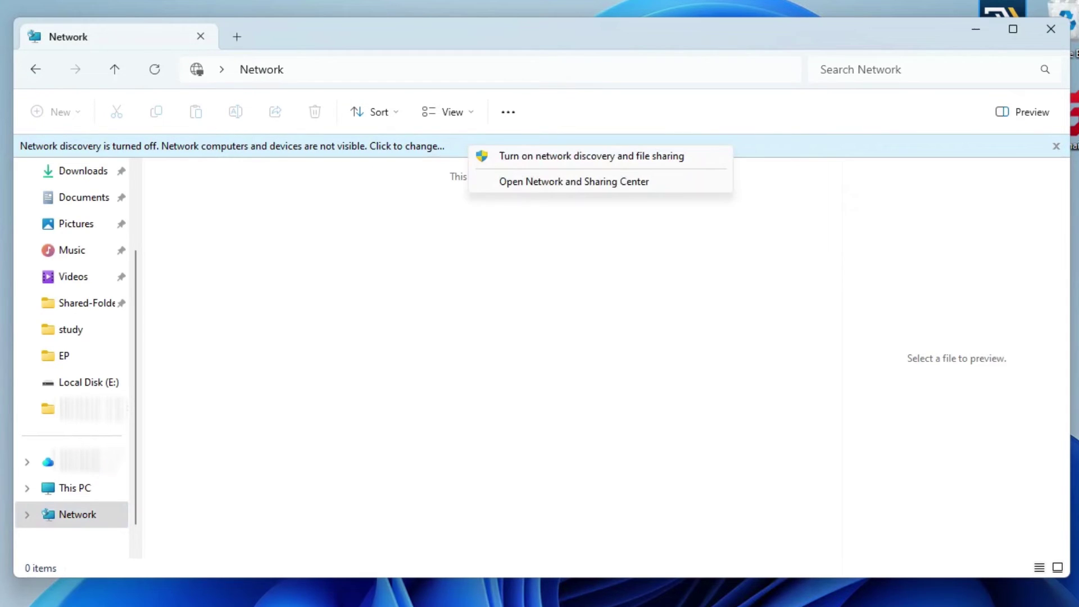
pyautogui.click(697, 157)
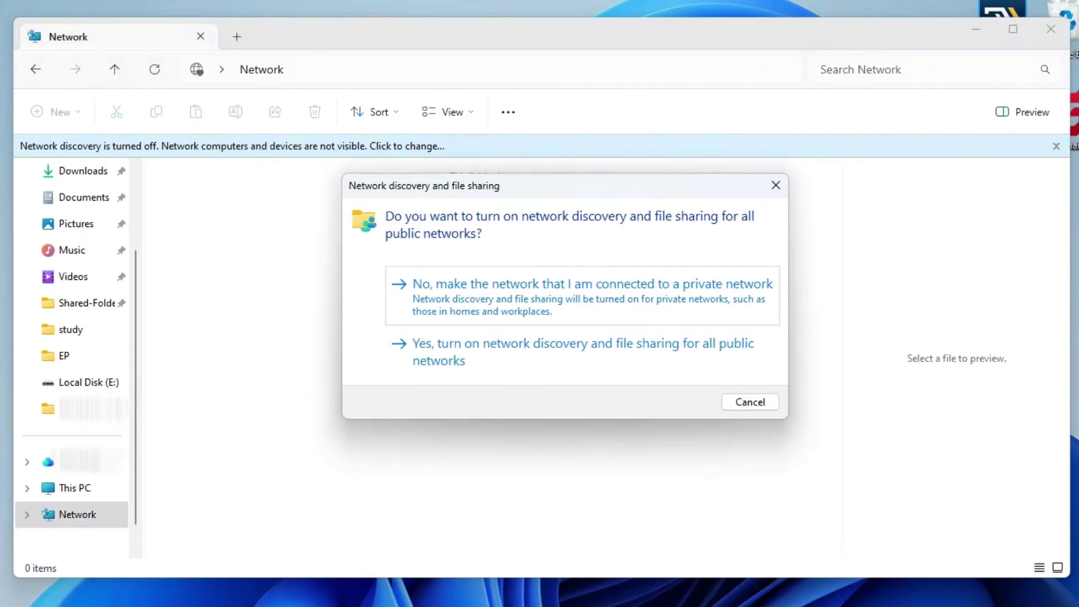
pyautogui.click(562, 351)
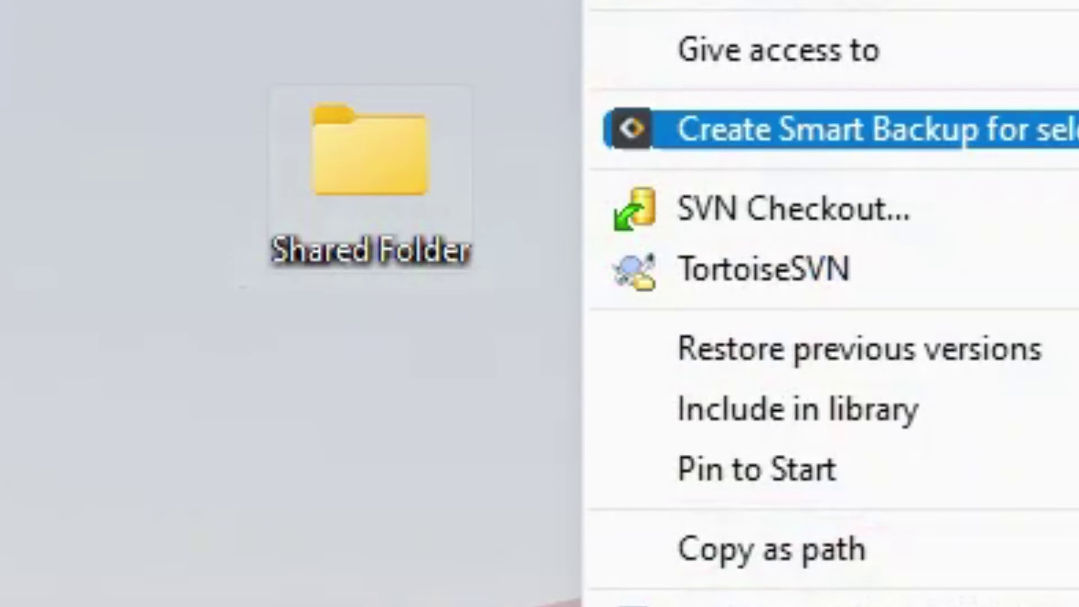
# Bring up Shared Folder's Give access to submenu
pyautogui.moveTo(778, 50)
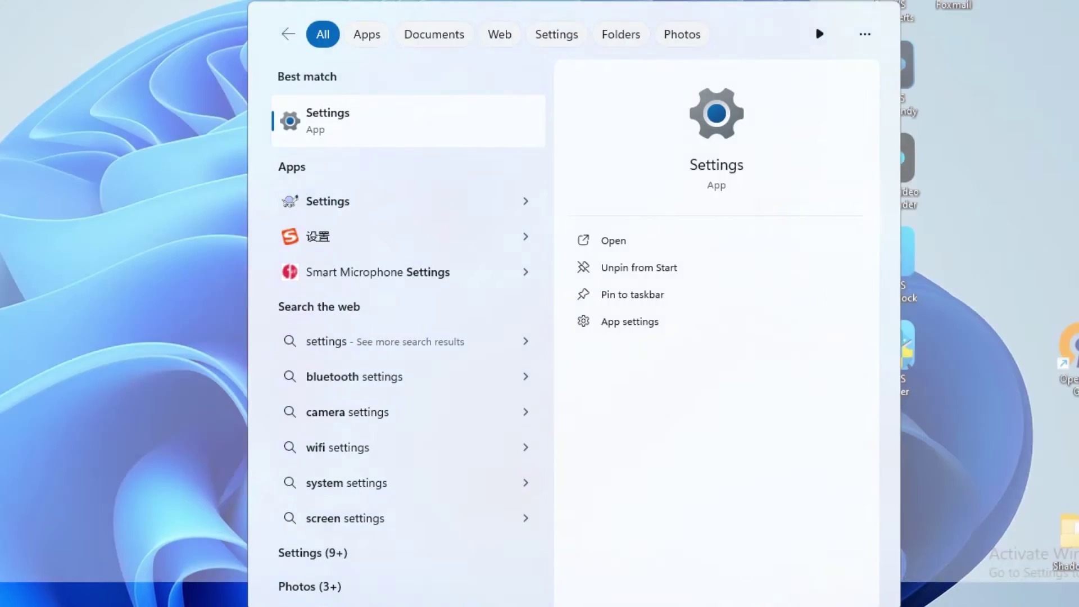
# In Settings > System > Nearby sharing, set received files to save to Local Disk (E:)
pyautogui.press('Return')
pyautogui.click(46, 143)
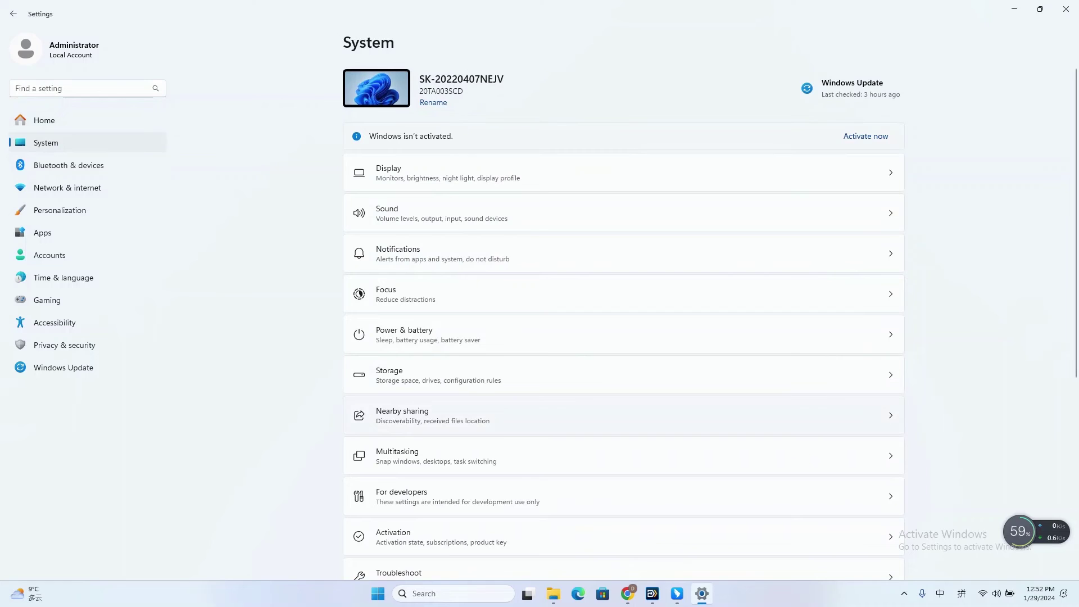
pyautogui.click(402, 415)
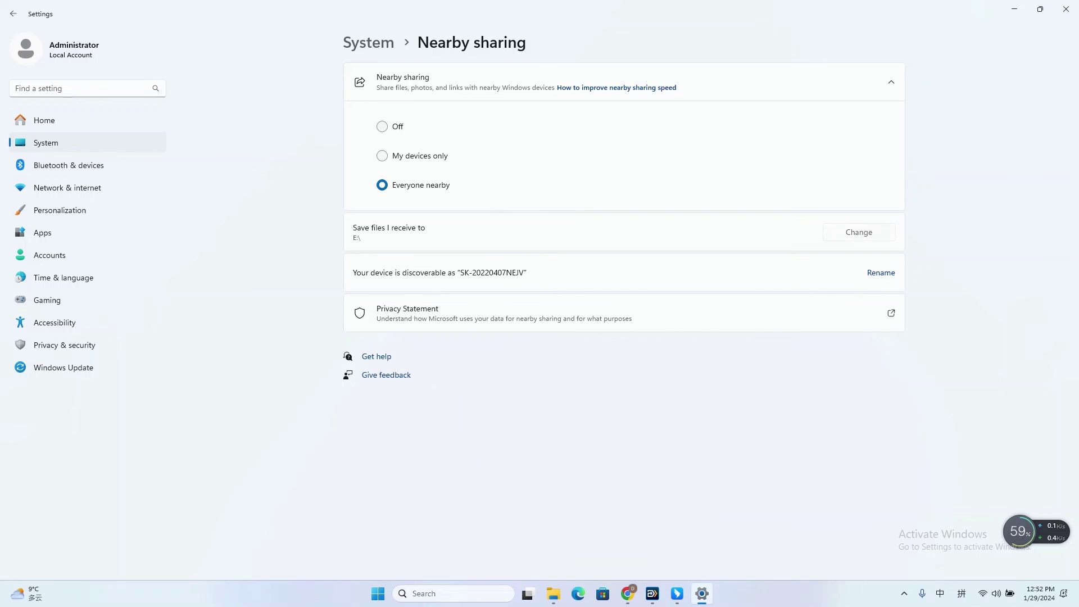
pyautogui.click(858, 232)
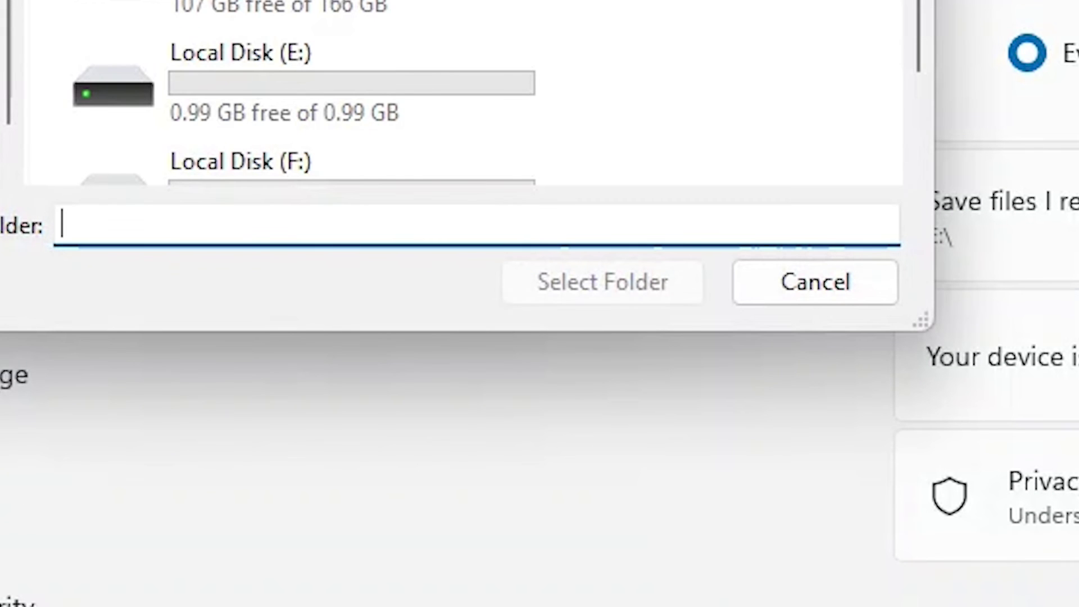
pyautogui.click(242, 84)
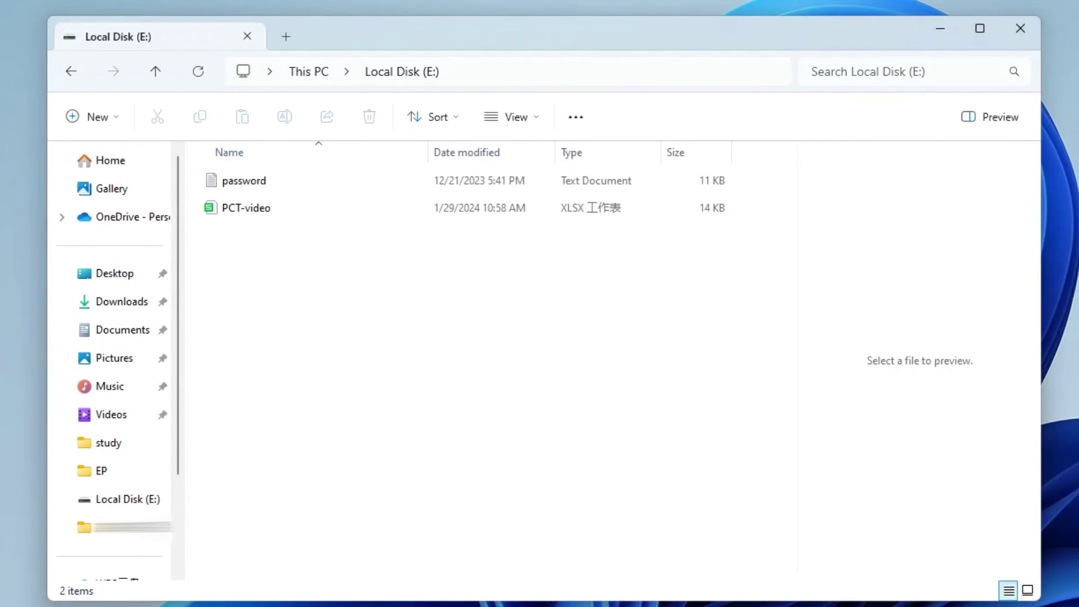
# Select PCT-video in Local Disk (E:) and choose Share from its context menu
pyautogui.click(247, 207)
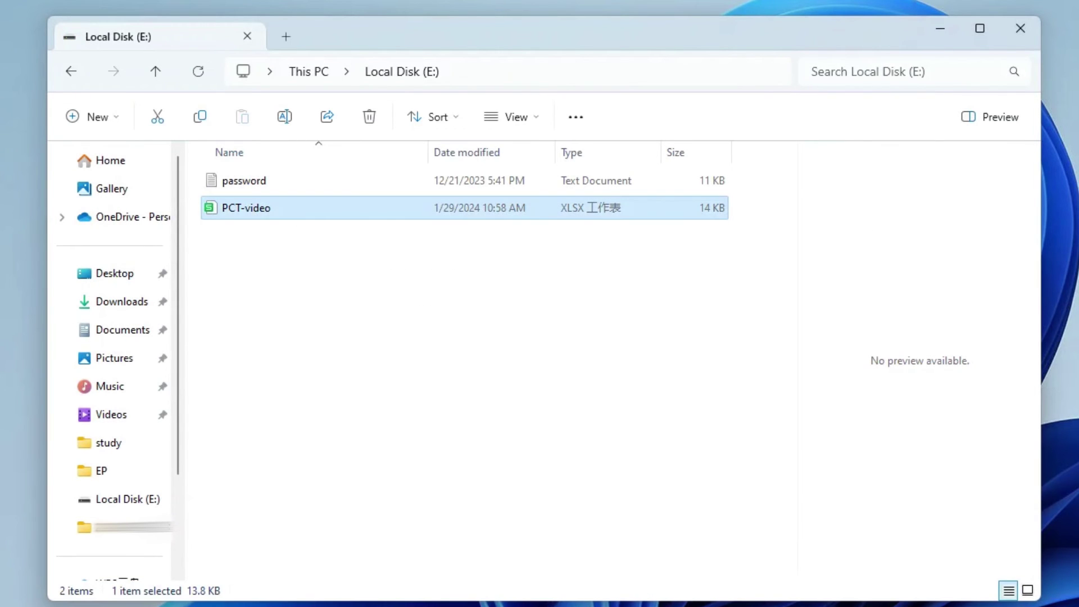
pyautogui.rightClick(233, 207)
pyautogui.click(277, 331)
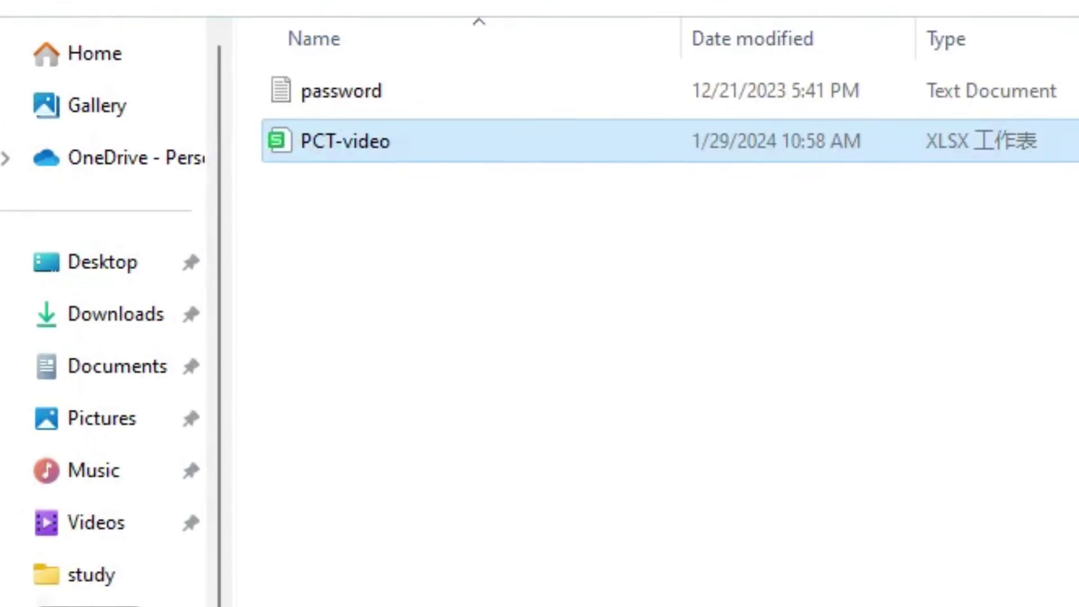